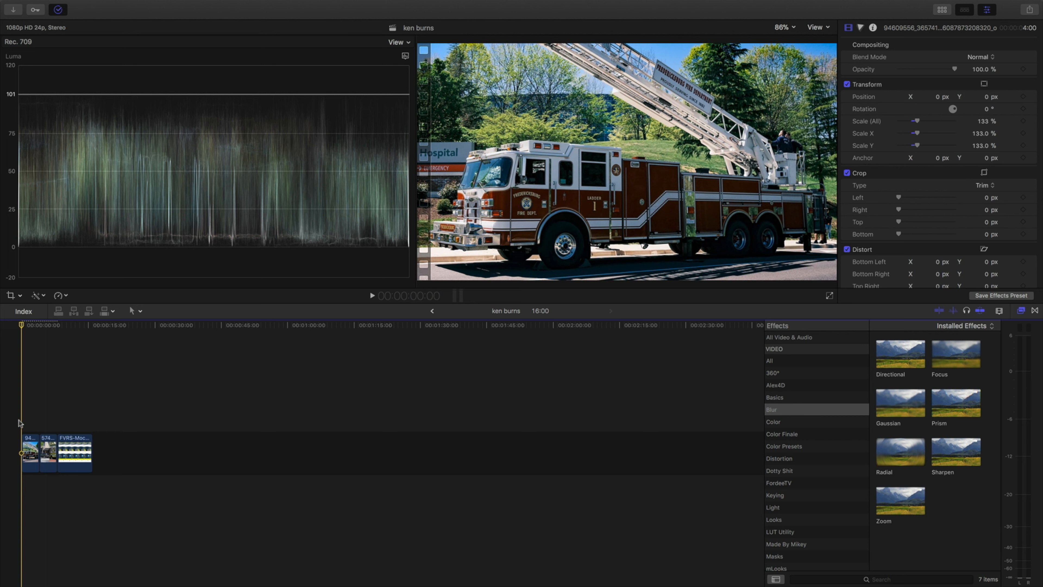
- Apply a Ken Burns crop to the fire truck clip at the beginning of the timeline
key(shift+z)
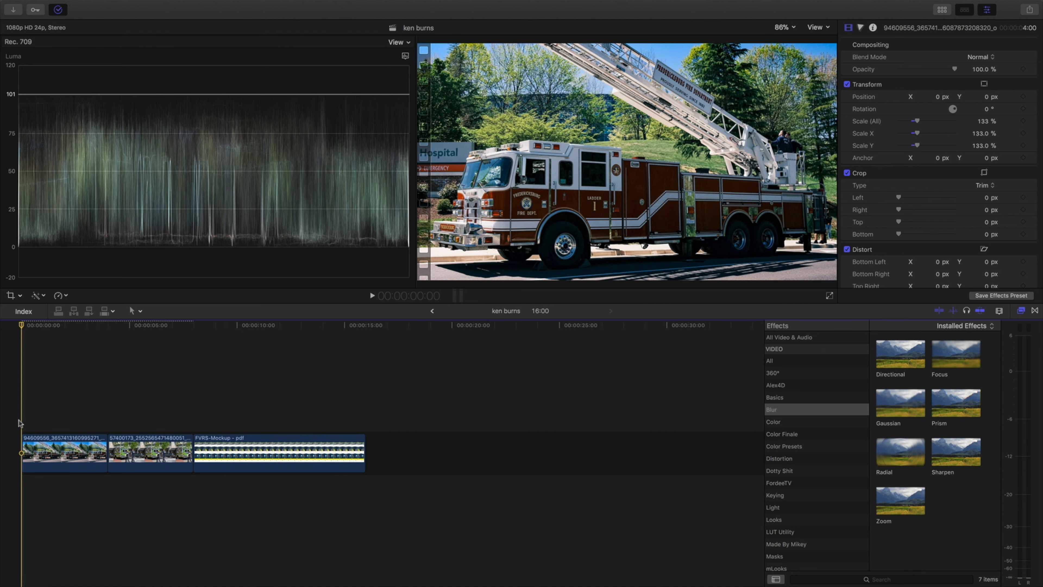
click(50, 441)
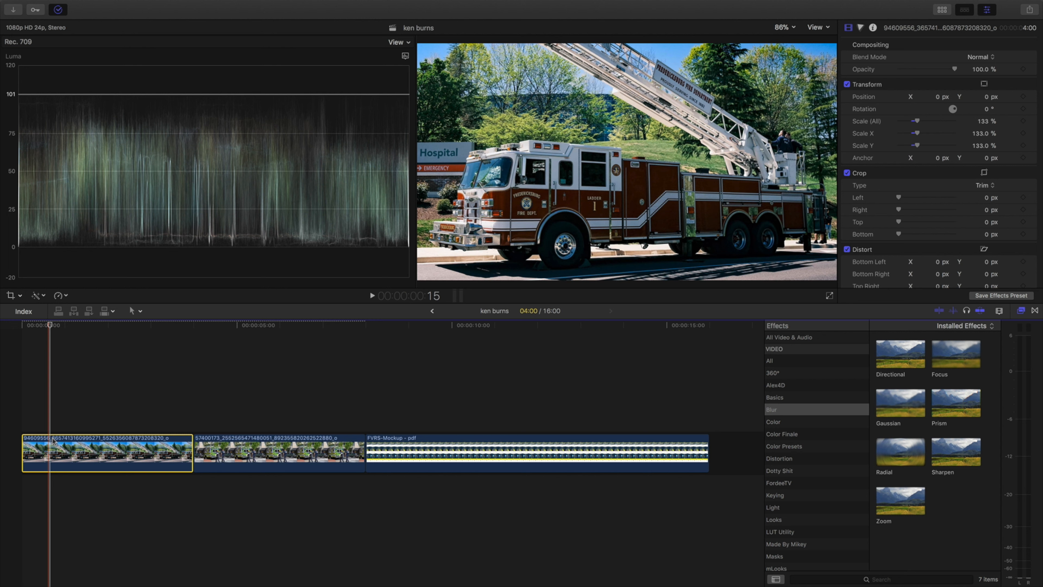
key(Home)
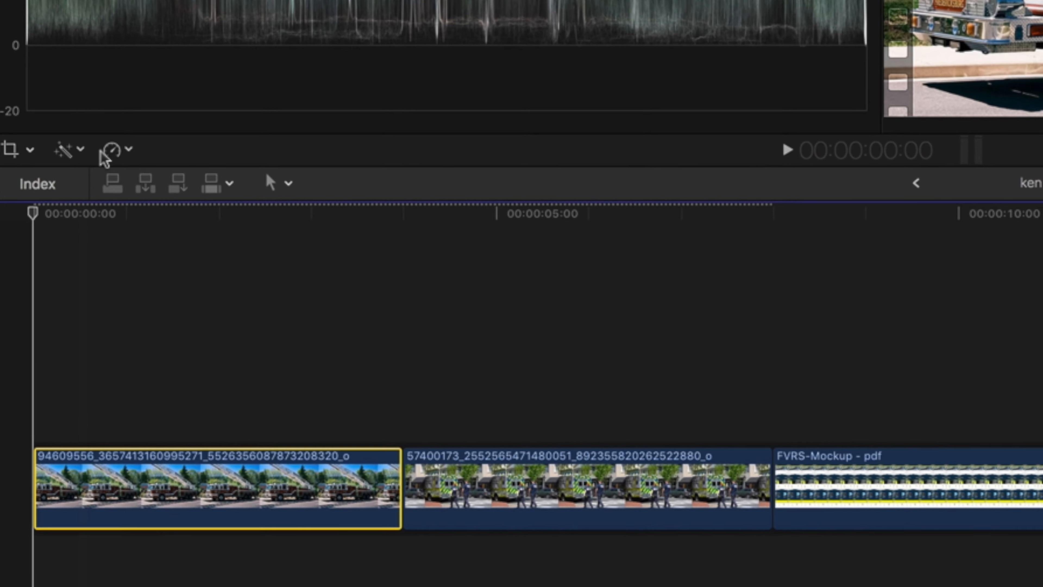
click(30, 150)
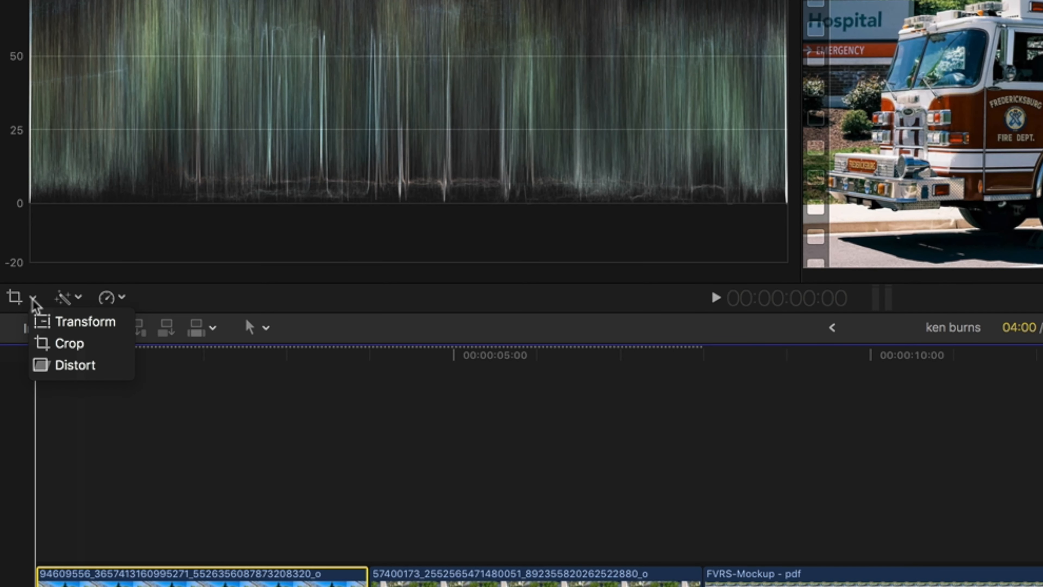
click(77, 351)
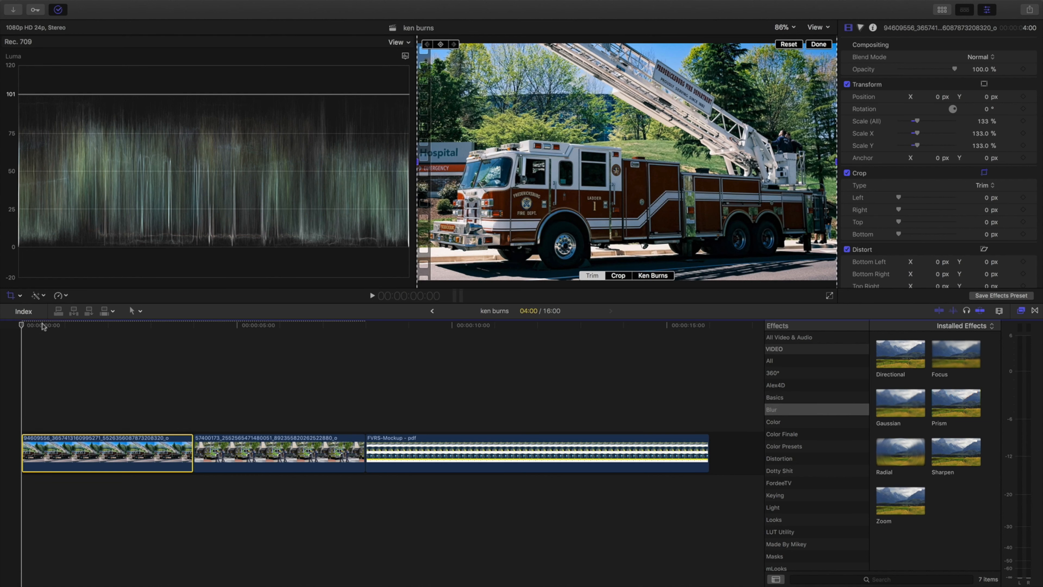
click(653, 279)
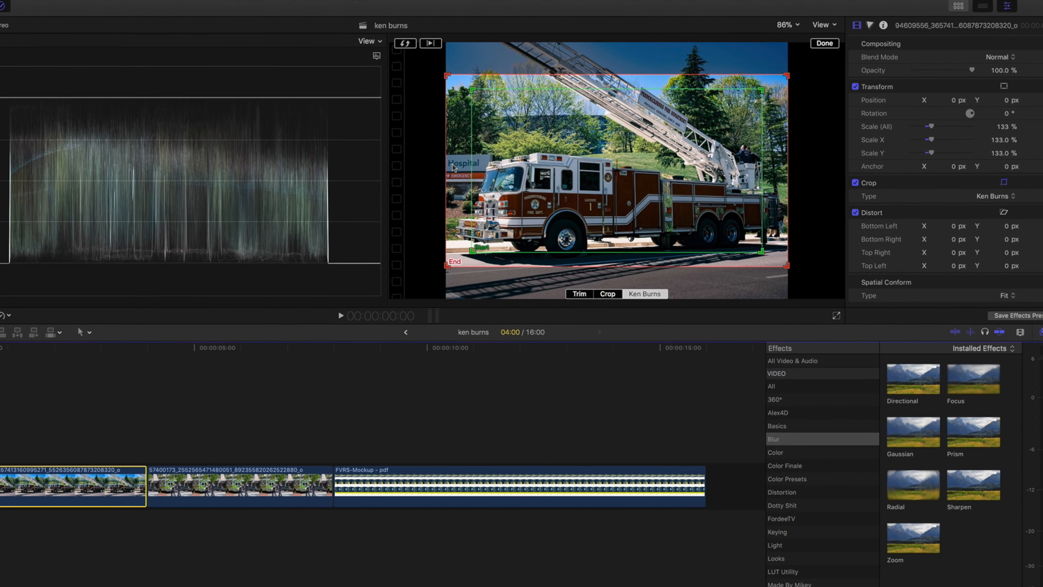
- Frame the fire truck's Ken Burns move with Start at the photo's upper-left corner and a smaller End frame at its lower-right corner
drag(565, 205, 611, 256)
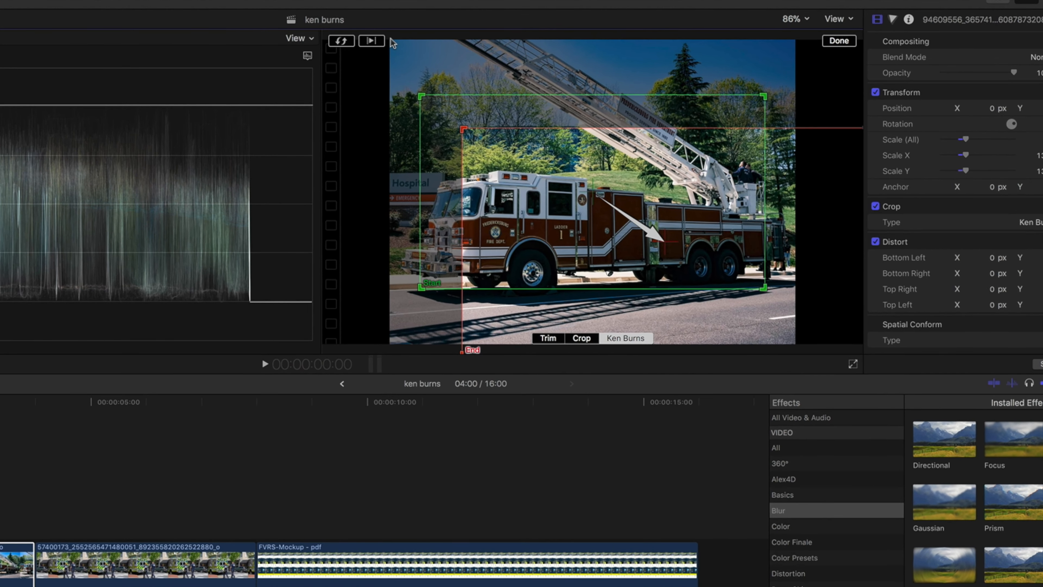
drag(437, 119, 390, 68)
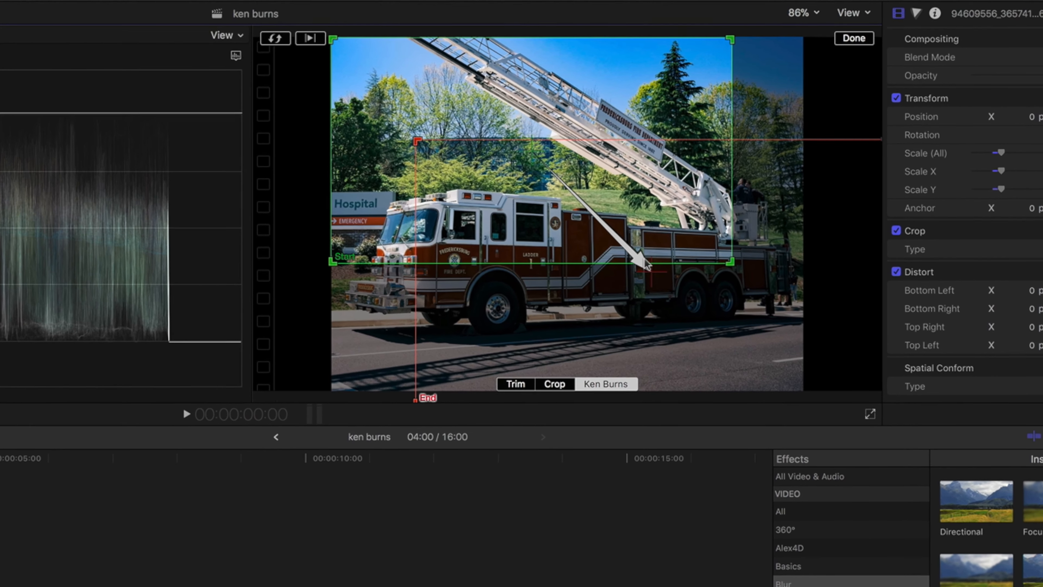
drag(657, 282, 611, 302)
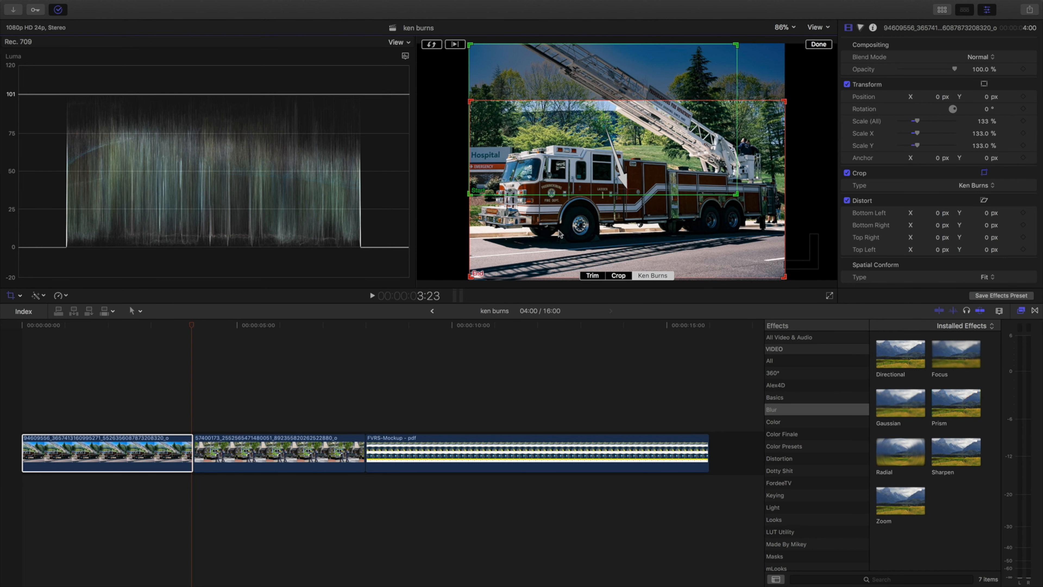
drag(559, 235, 719, 210)
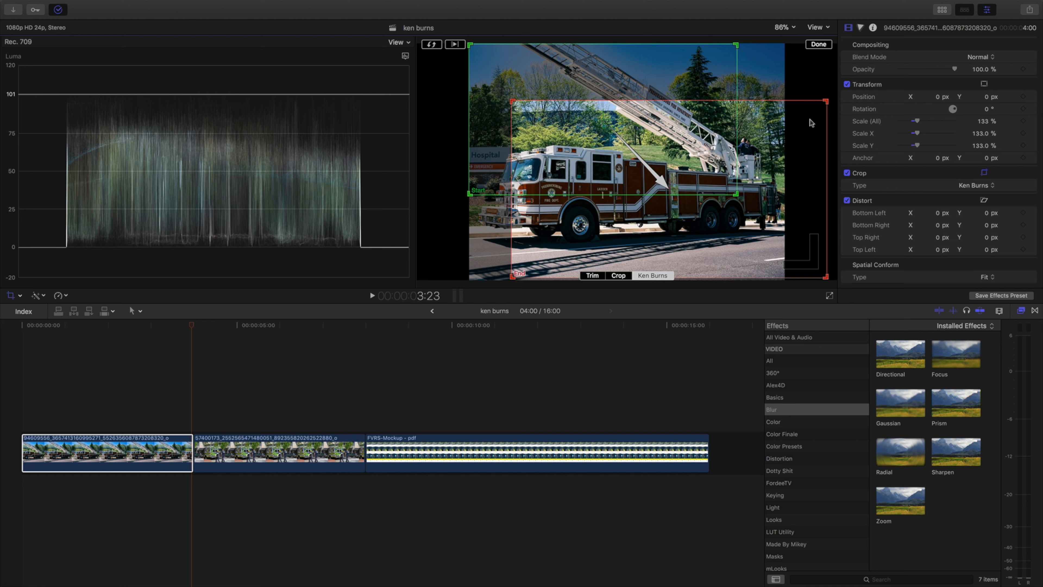
drag(751, 249, 708, 247)
drag(479, 277, 532, 248)
drag(637, 235, 634, 262)
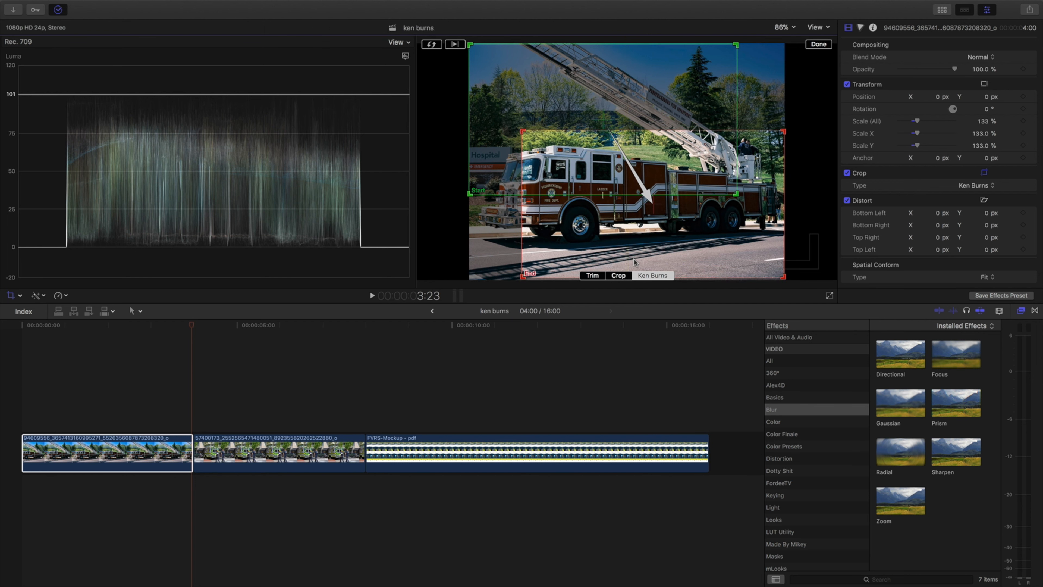
- Preview the Ken Burns move on the fire truck photo and accept the framing
click(455, 43)
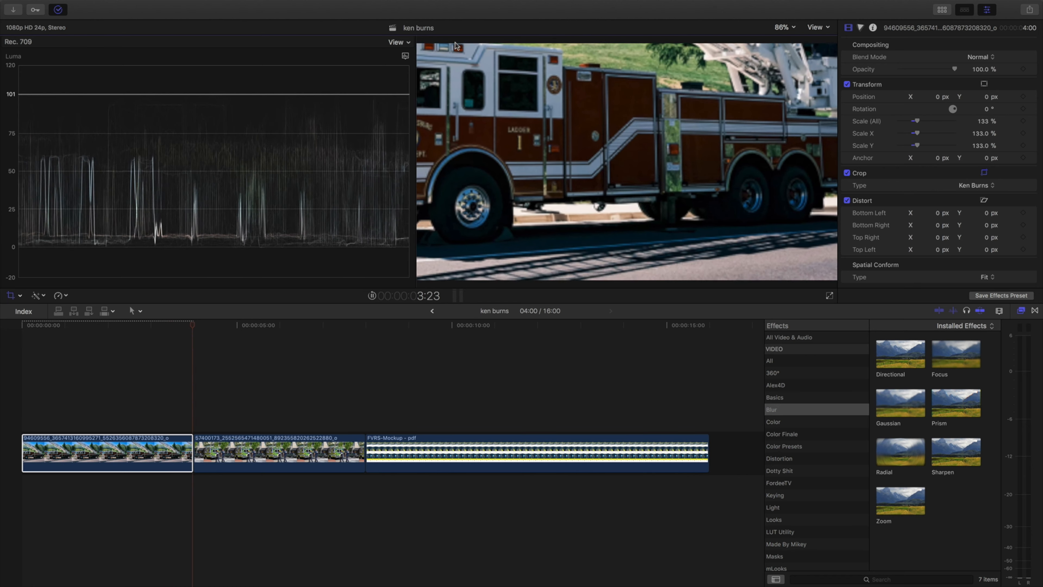
click(455, 43)
drag(710, 216, 779, 279)
click(818, 44)
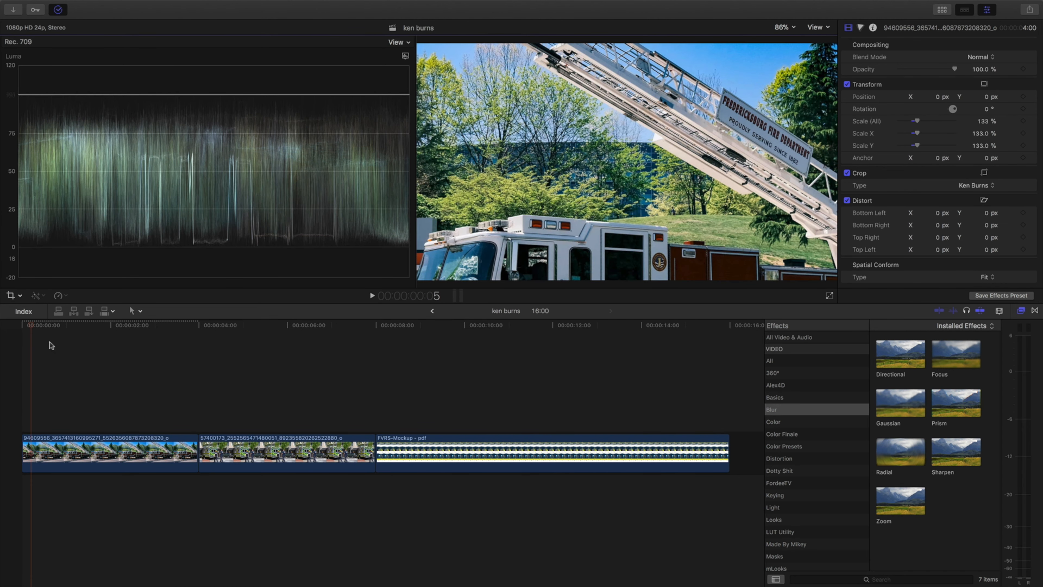
- Play and scrub through the fire truck clip in the timeline up to the start of the ambulance clip
key(space)
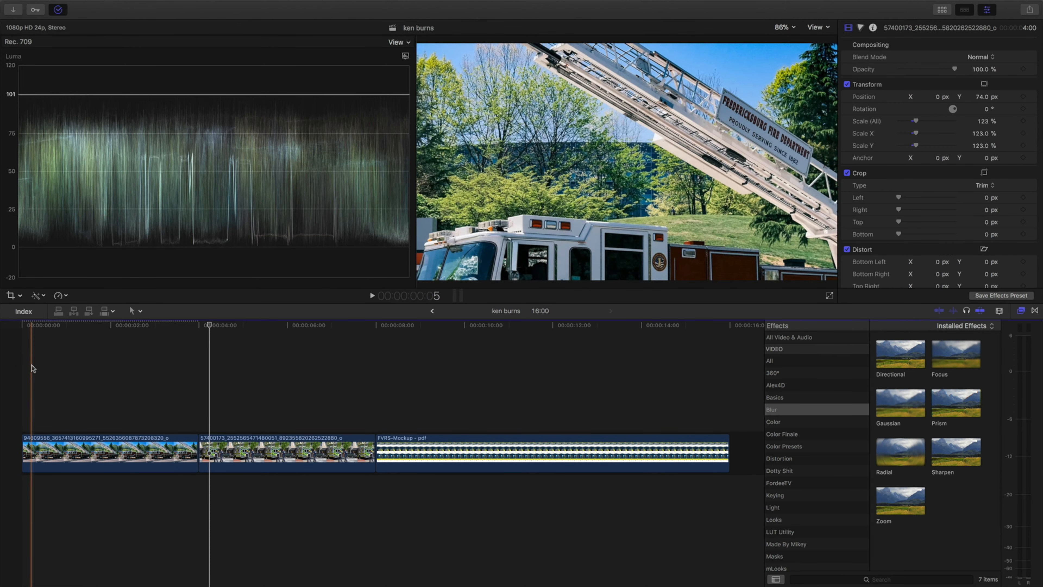
click(31, 356)
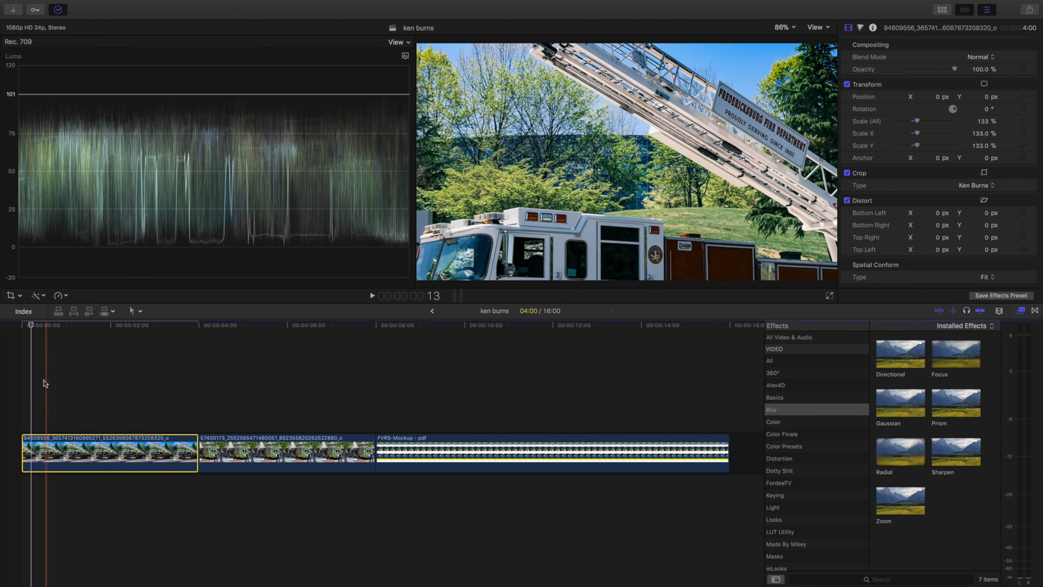
drag(36, 325, 210, 342)
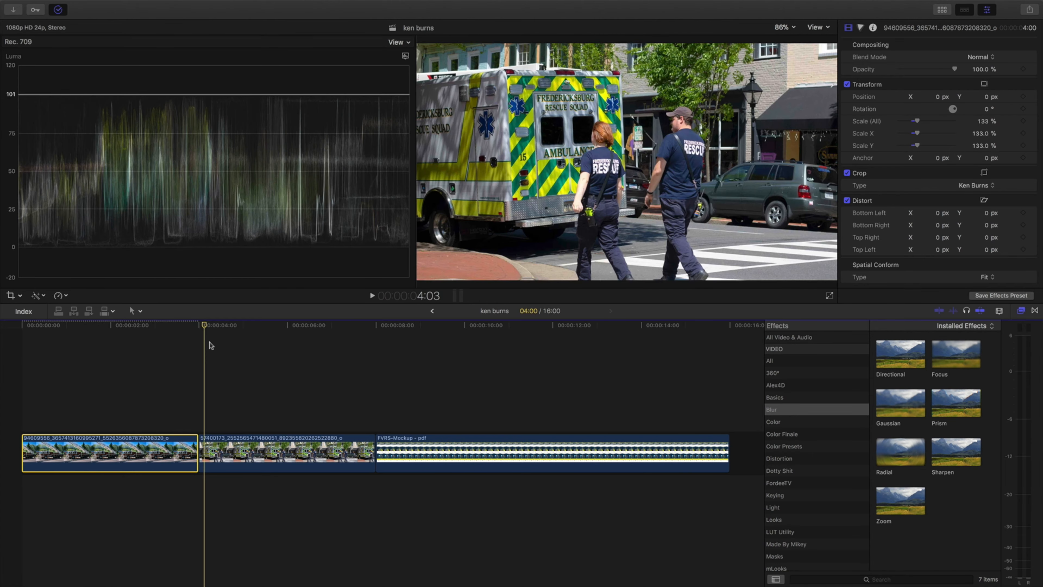
- Apply a Ken Burns crop to the ambulance clip, second in the timeline
click(242, 456)
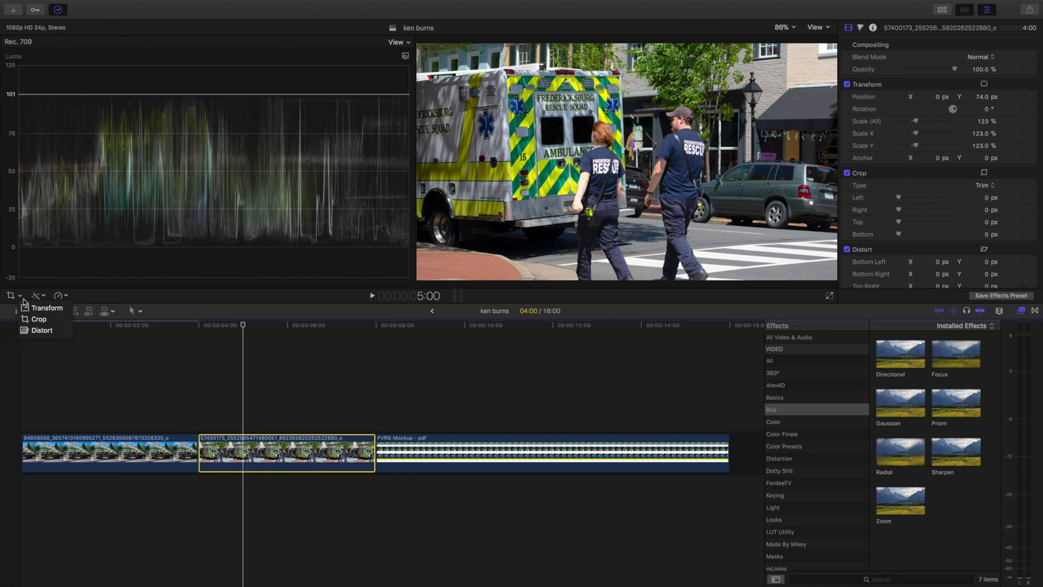
click(41, 318)
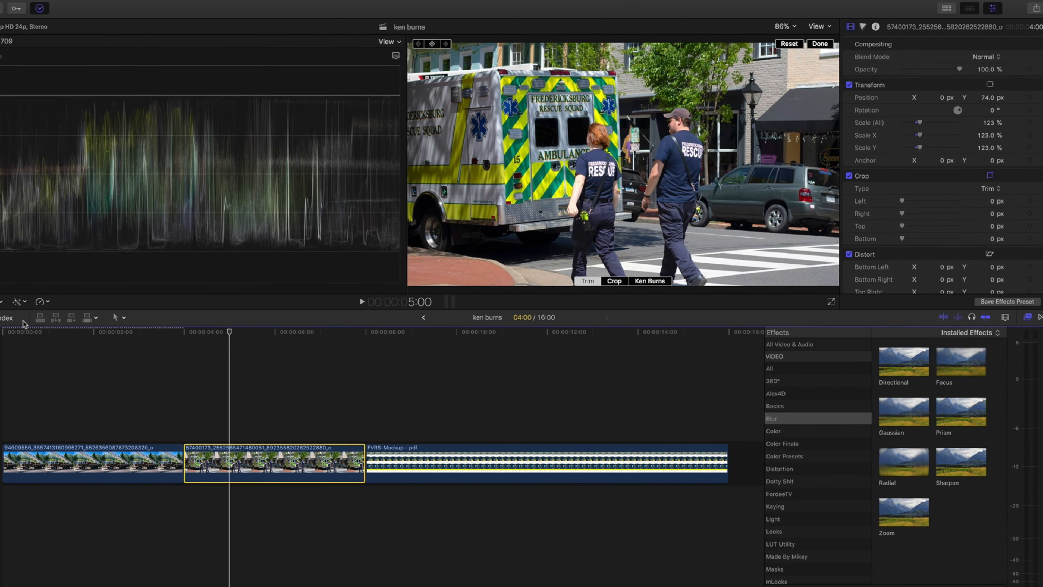
click(650, 281)
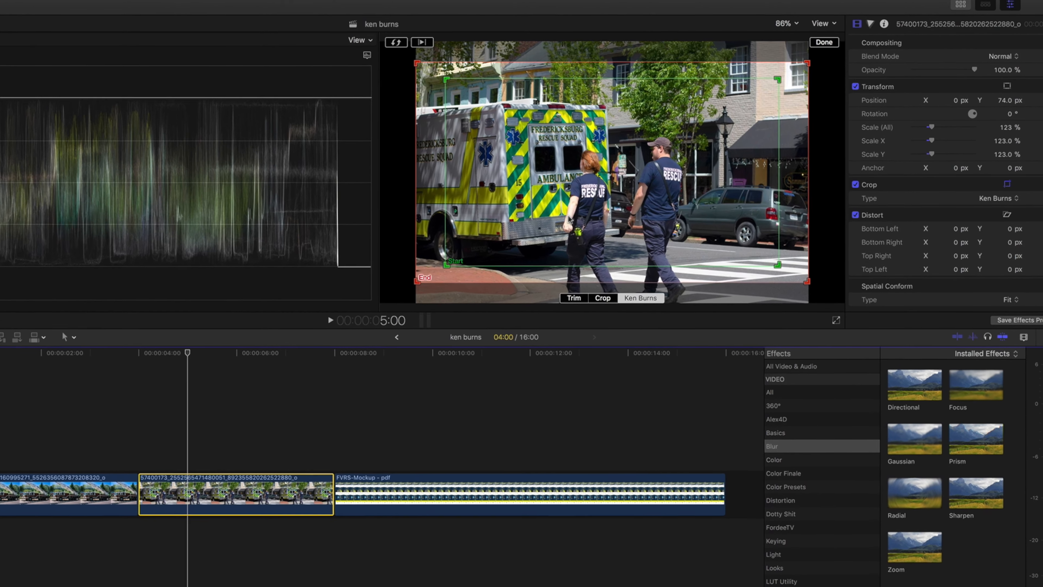
- Place the Ken Burns Start frame over the ambulance and a similarly sized, level End frame over the man and the parked SUV
drag(447, 79, 483, 101)
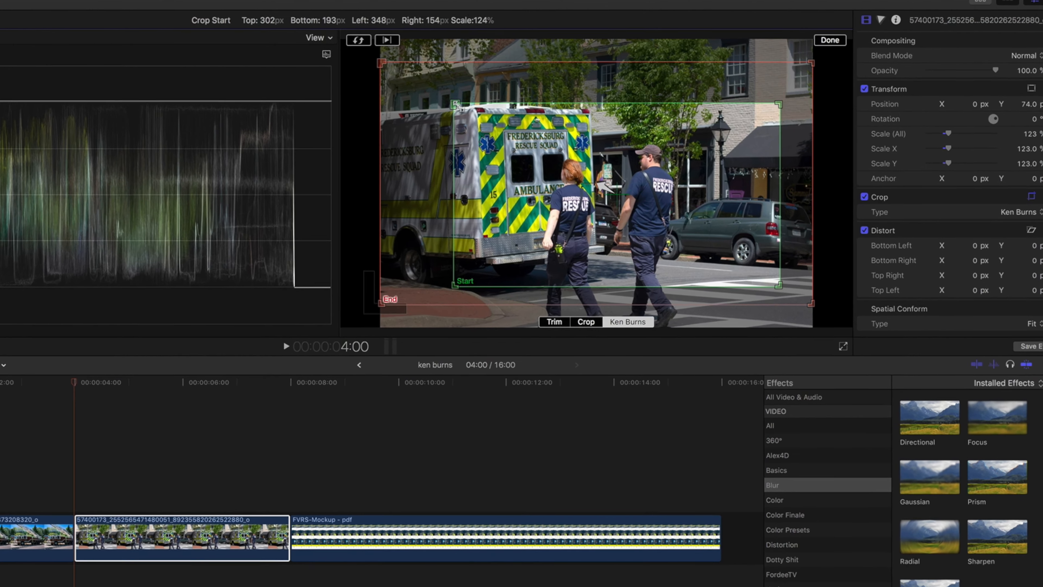
drag(381, 62, 381, 136)
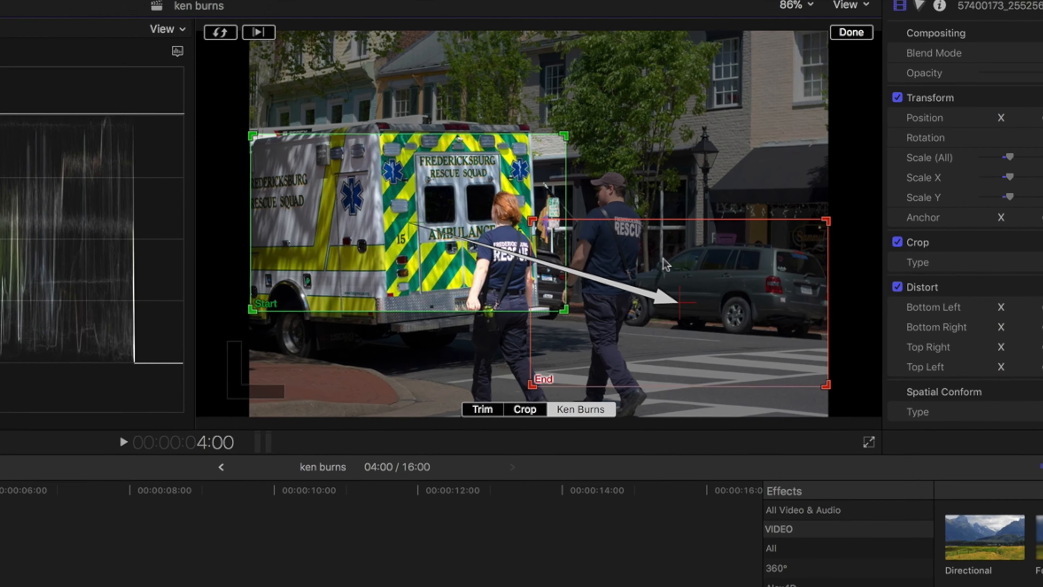
drag(672, 251, 661, 188)
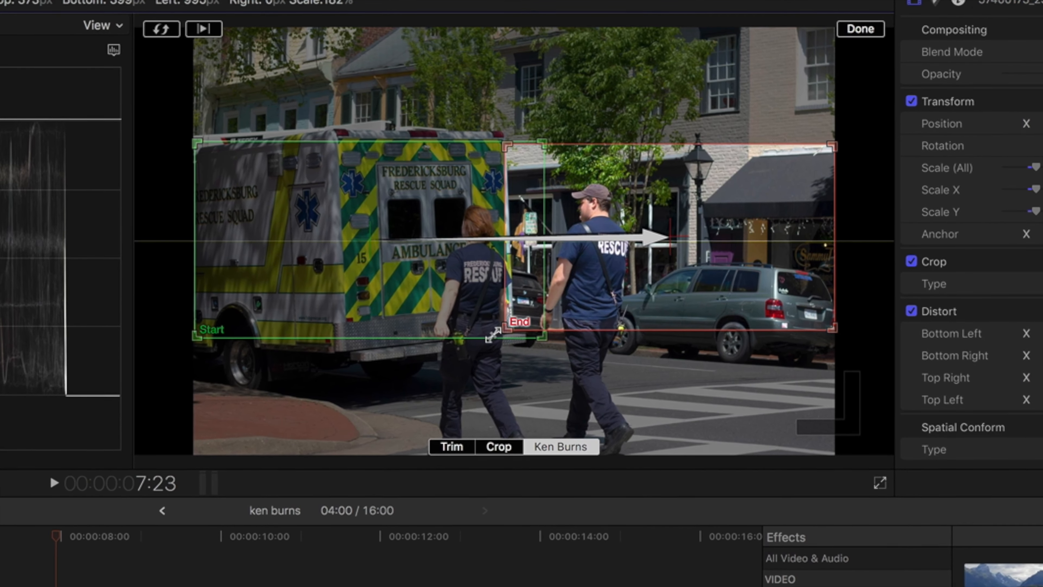
drag(493, 335, 483, 339)
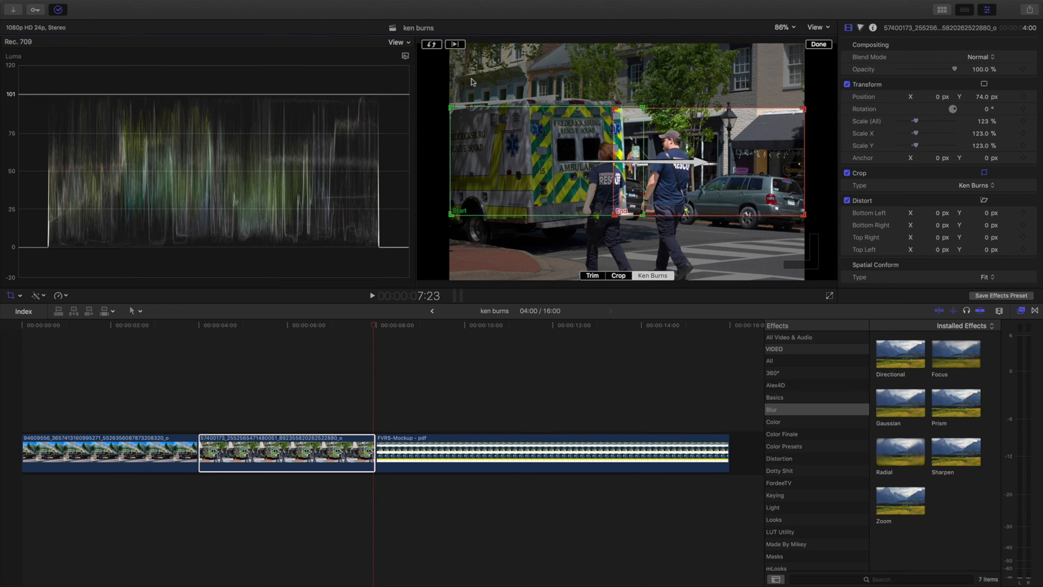
- Preview the ambulance clip's Ken Burns pan and play it back in the timeline
click(456, 45)
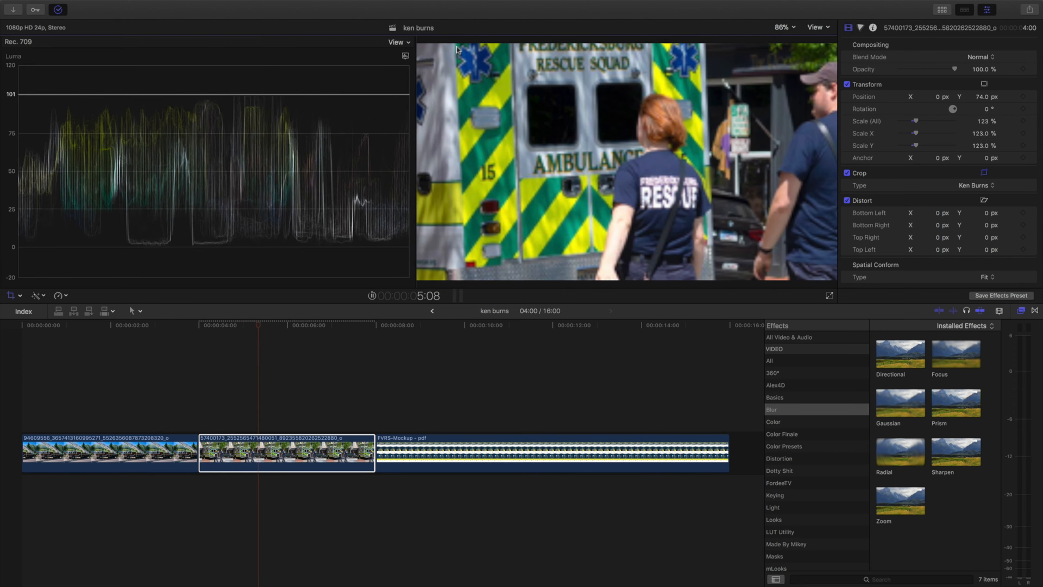
click(198, 417)
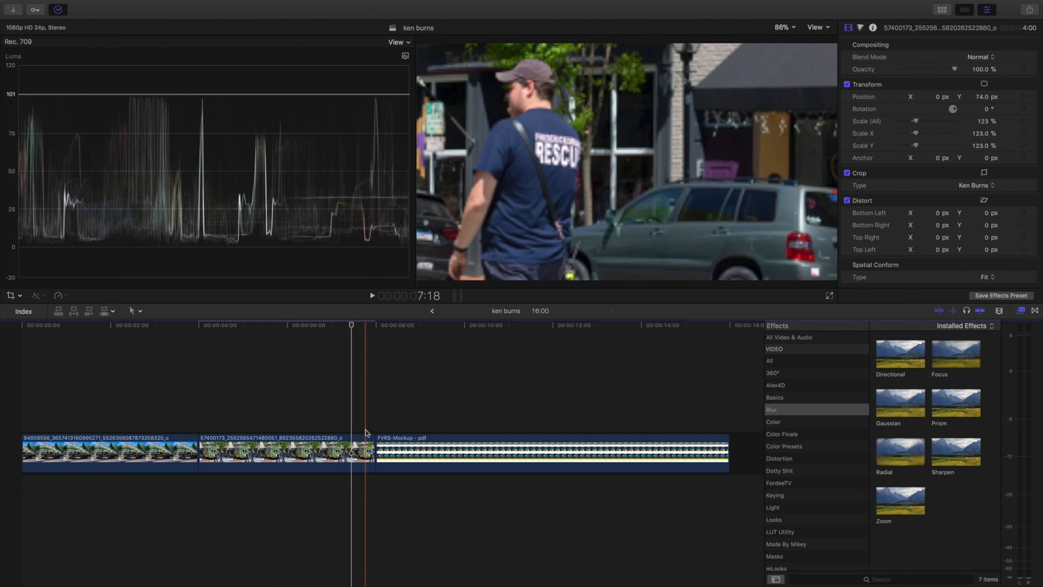
key(space)
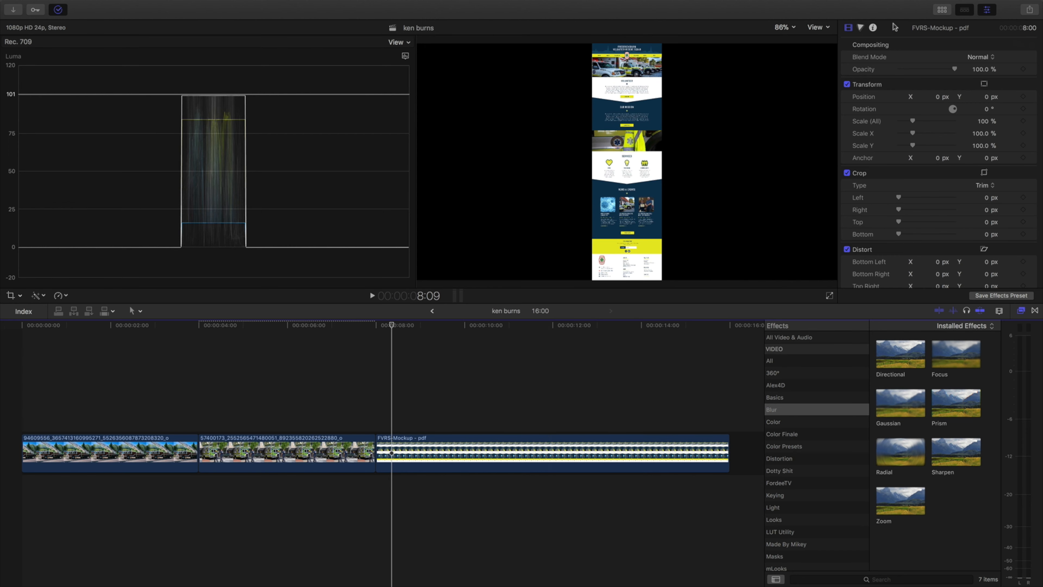
- Magnify the viewer to 150%, examine the website mockup up close, and return the viewer to fit
click(941, 11)
click(939, 12)
click(781, 27)
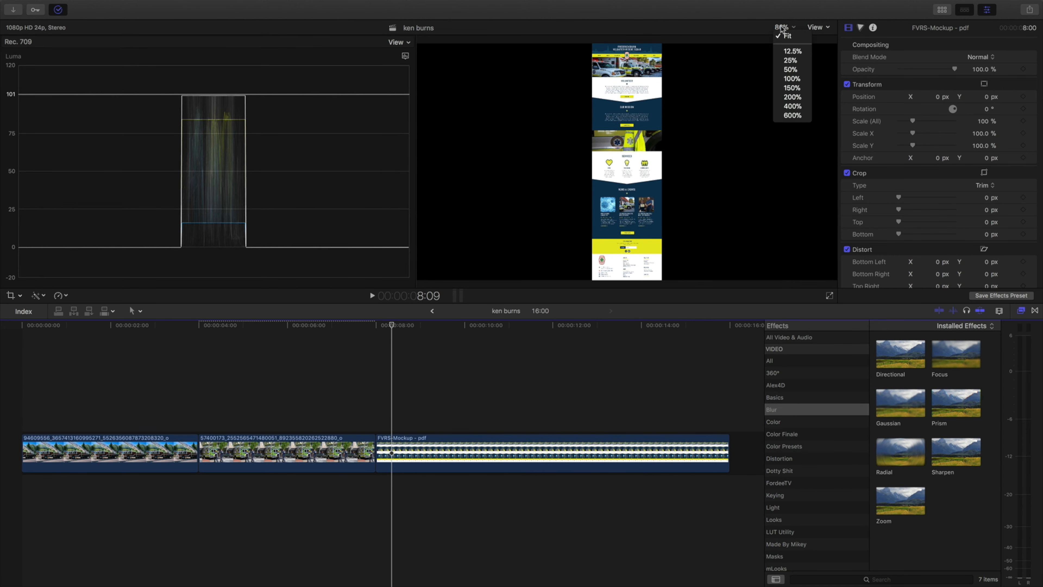
click(790, 90)
mouse_move(821, 160)
mouse_down()
mouse_move(818, 113)
mouse_move(821, 200)
mouse_move(819, 167)
mouse_up()
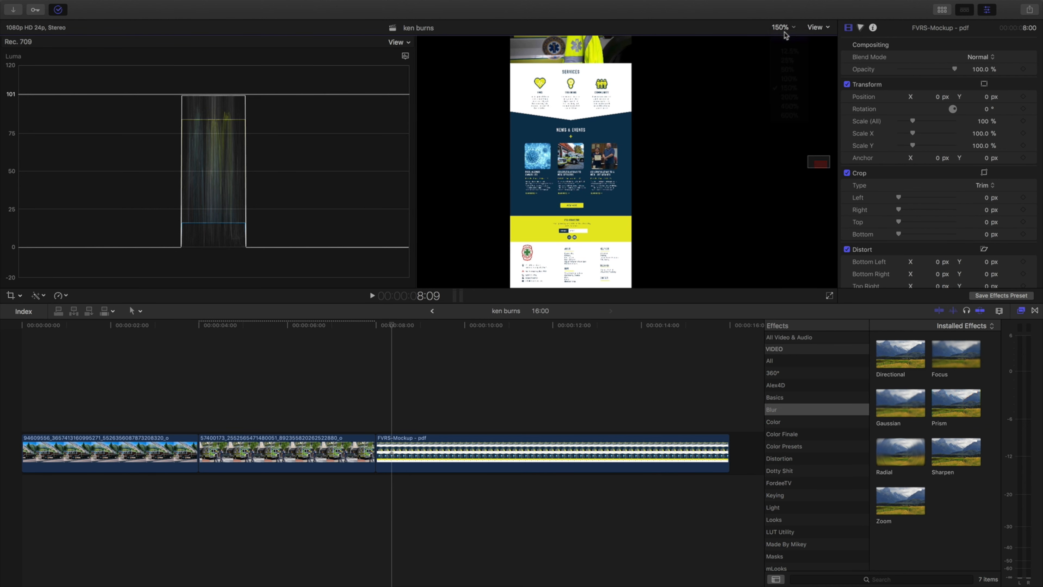
key(shift+z)
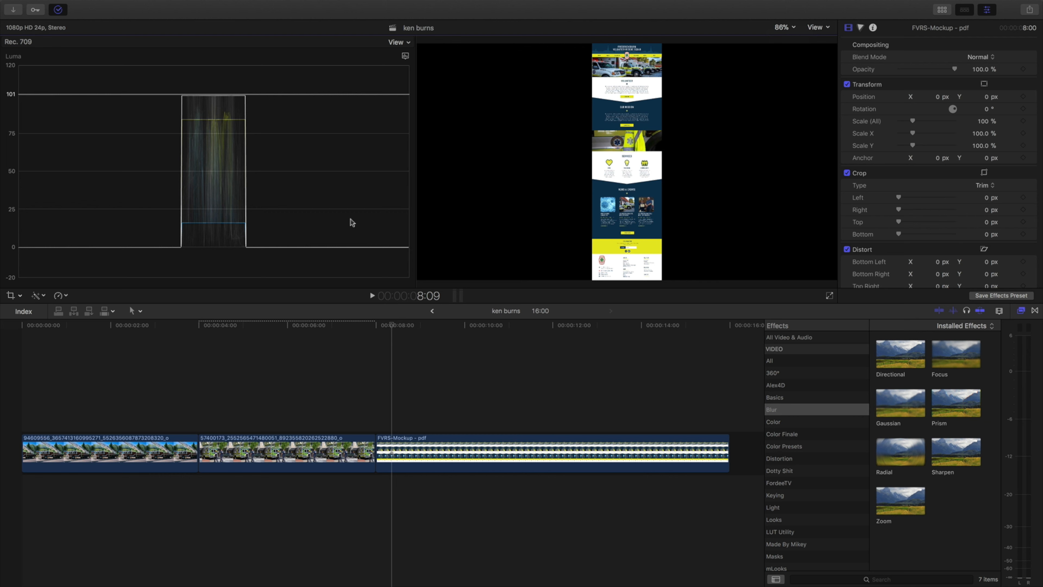
- Apply a Ken Burns crop to the FVRS-Mockup clip, running from the page header straight down to the footer
click(22, 296)
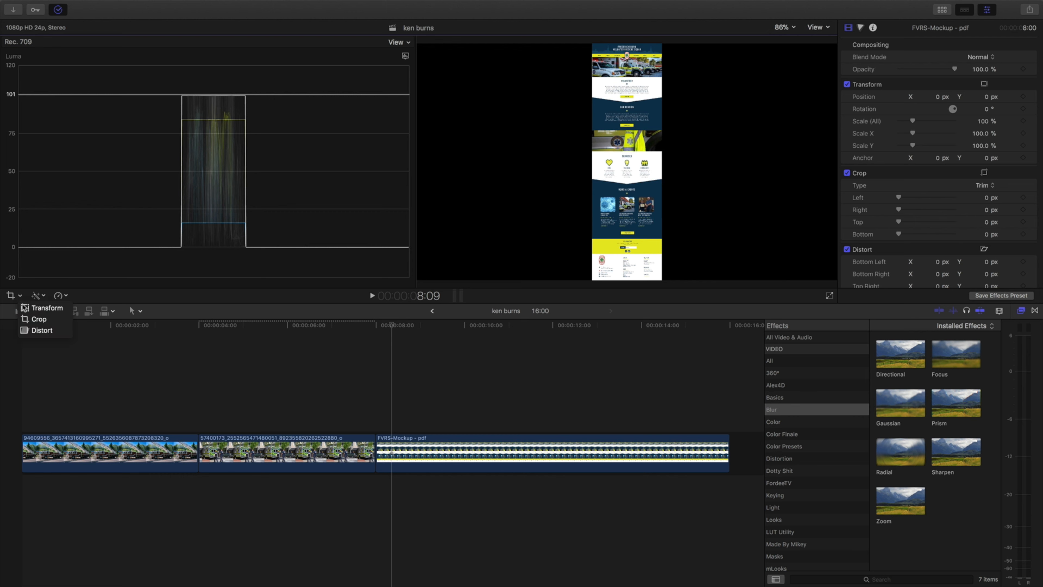
click(402, 452)
click(401, 452)
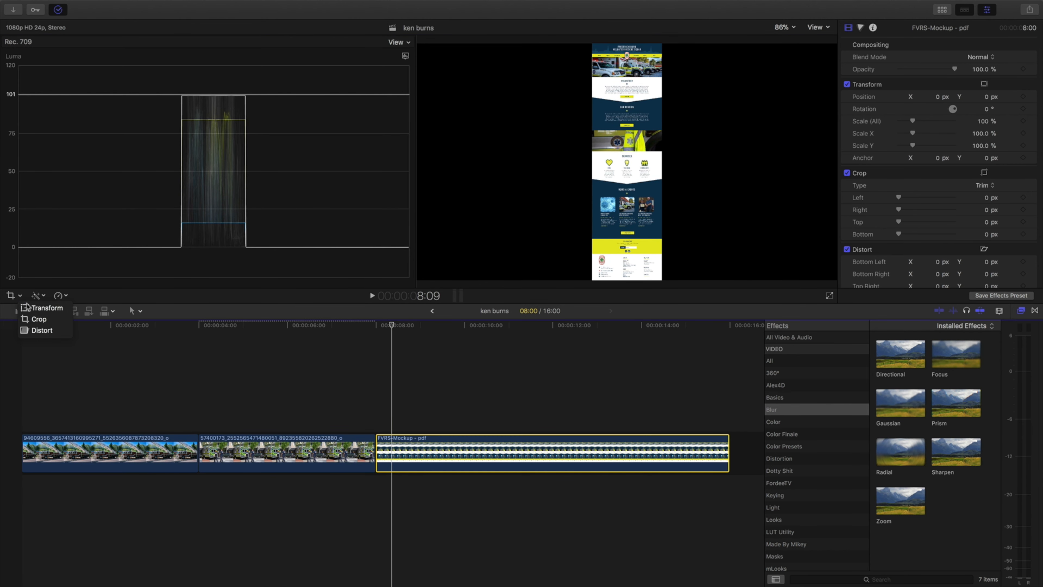
click(37, 319)
click(654, 276)
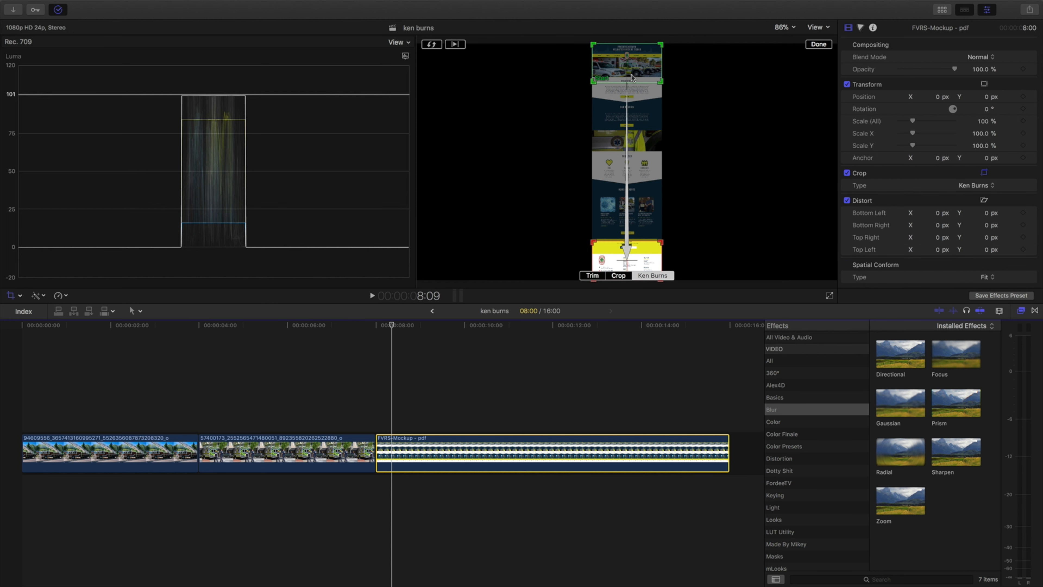
- Preview the mockup's Ken Burns scroll, accept it, and play back the clip
click(455, 44)
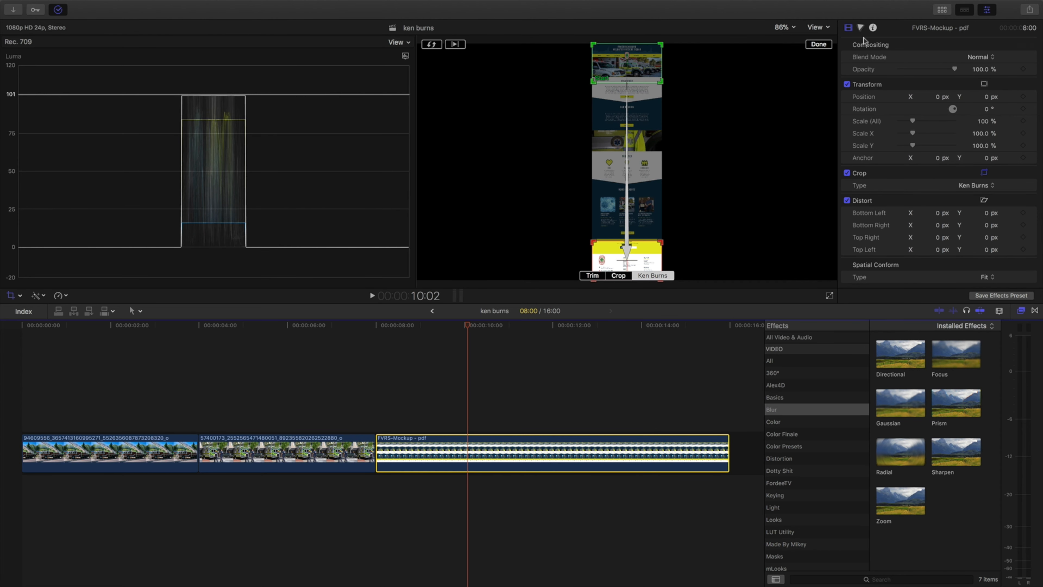
click(818, 45)
key(/)
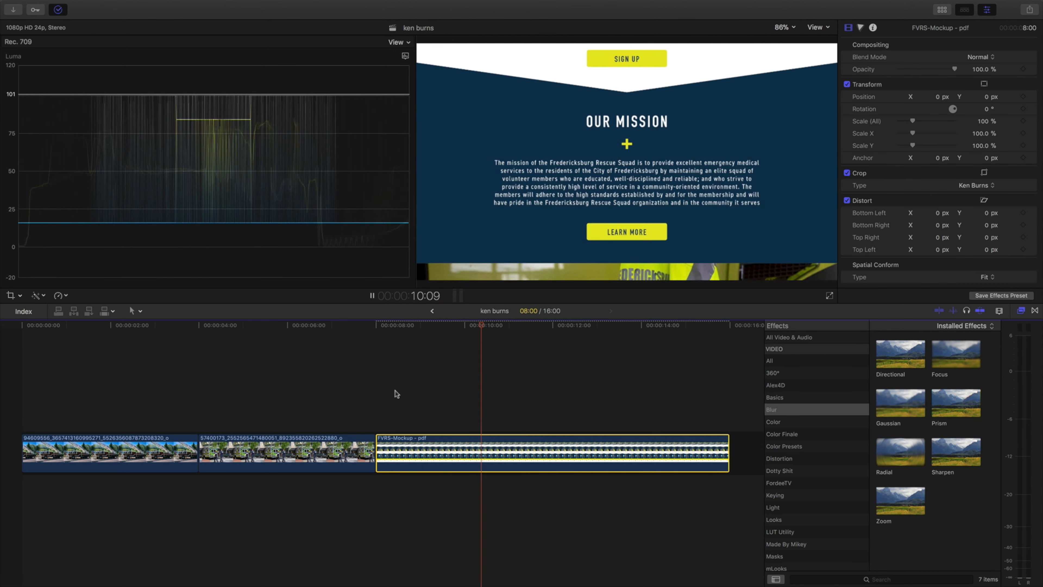
key(space)
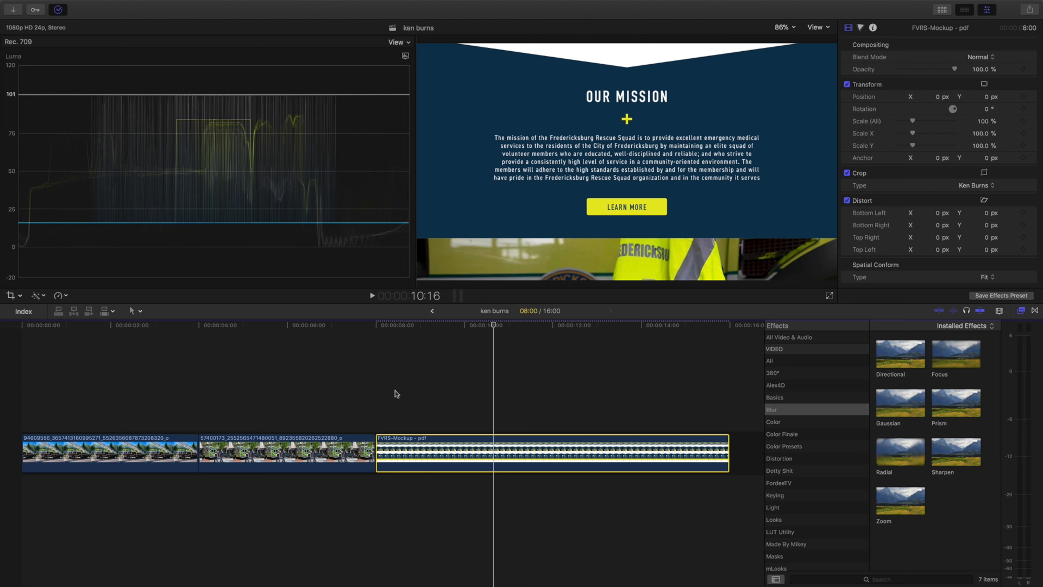